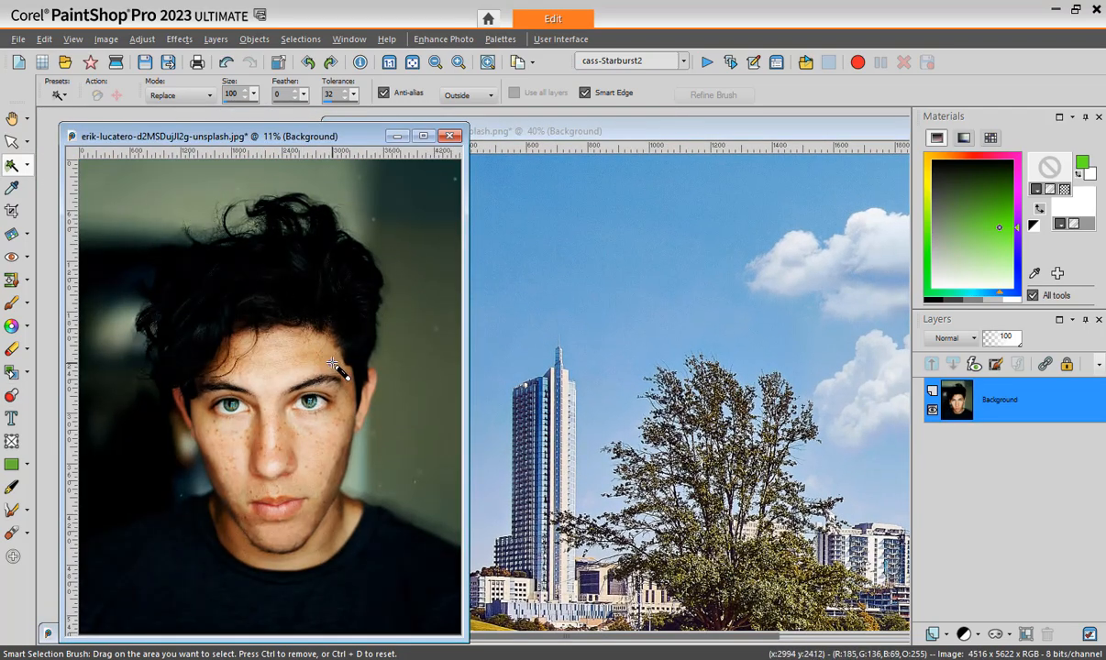
Select the man's face and neck with the Smart Selection Brush and open the selection in Refine Brush
{"action": "mouse_move", "coordinate": [257, 364]}
{"action": "left_mouse_down"}
{"action": "mouse_move", "coordinate": [318, 360]}
{"action": "mouse_move", "coordinate": [345, 397]}
{"action": "left_mouse_up"}
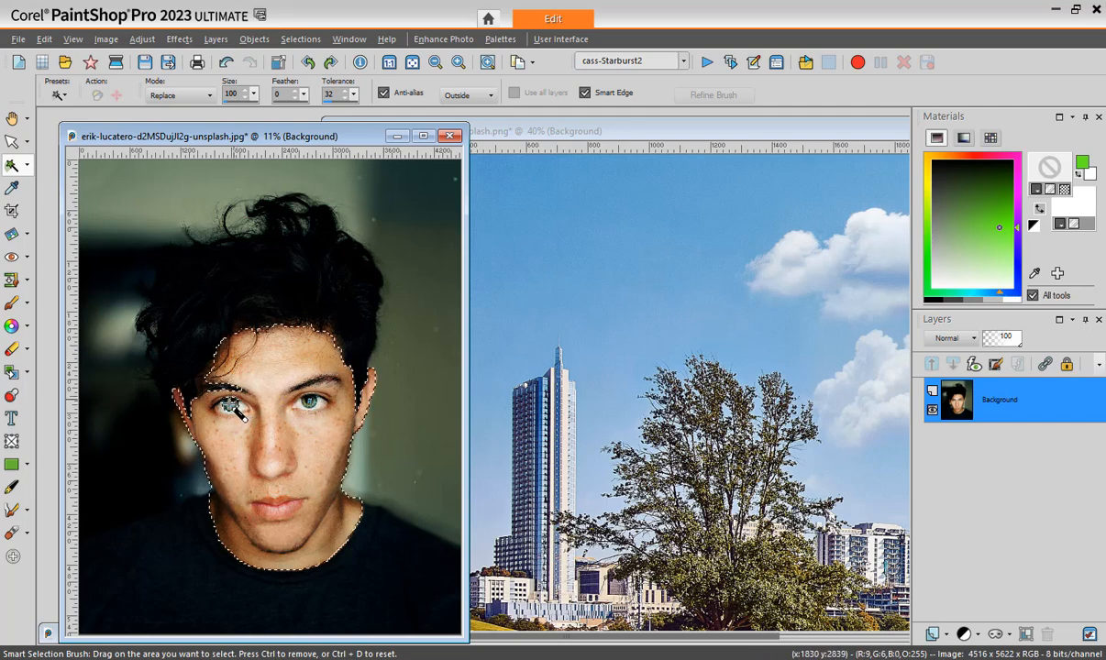
{"action": "left_click_drag", "start_coordinate": [245, 423], "coordinate": [248, 423]}
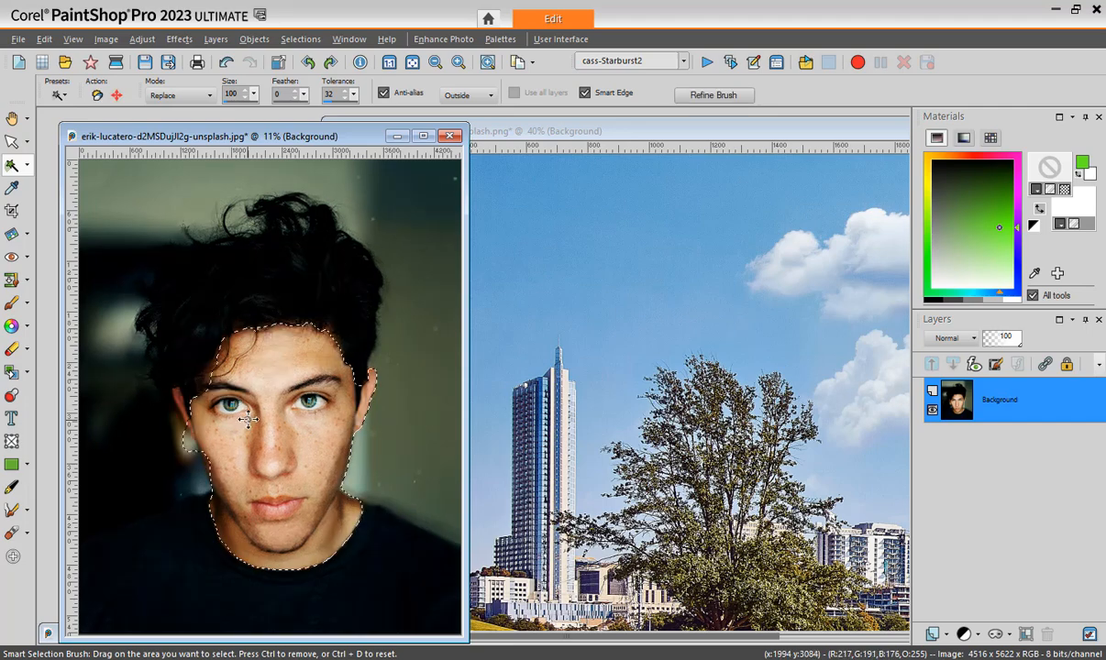
{"action": "left_click", "coordinate": [708, 97]}
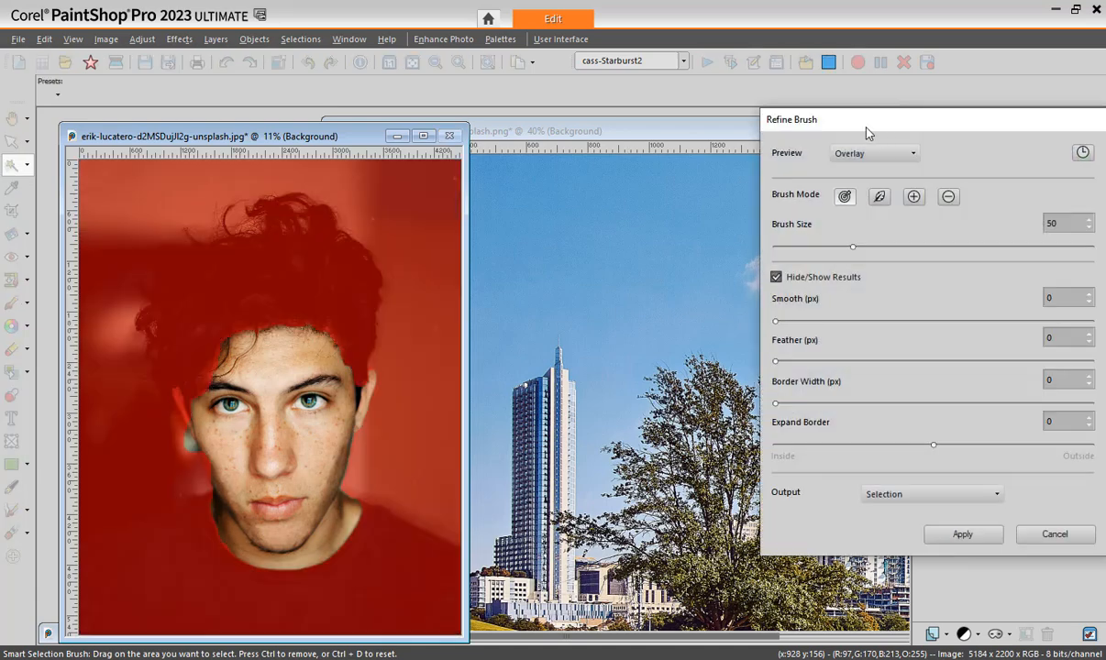
{"action": "mouse_move", "coordinate": [867, 134]}
{"action": "left_mouse_down"}
{"action": "mouse_move", "coordinate": [661, 116]}
{"action": "mouse_move", "coordinate": [643, 126]}
{"action": "left_mouse_up"}
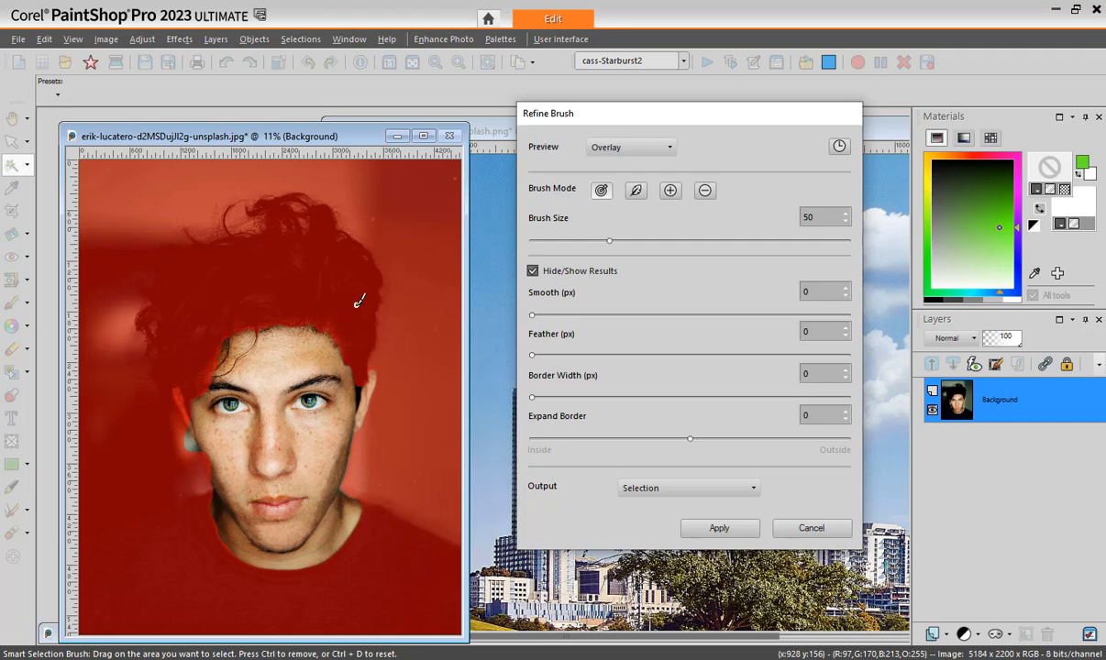
Preview the selection as Black, White, Black and White, and Transparent, and return to the Overlay preview
{"action": "left_click", "coordinate": [669, 147]}
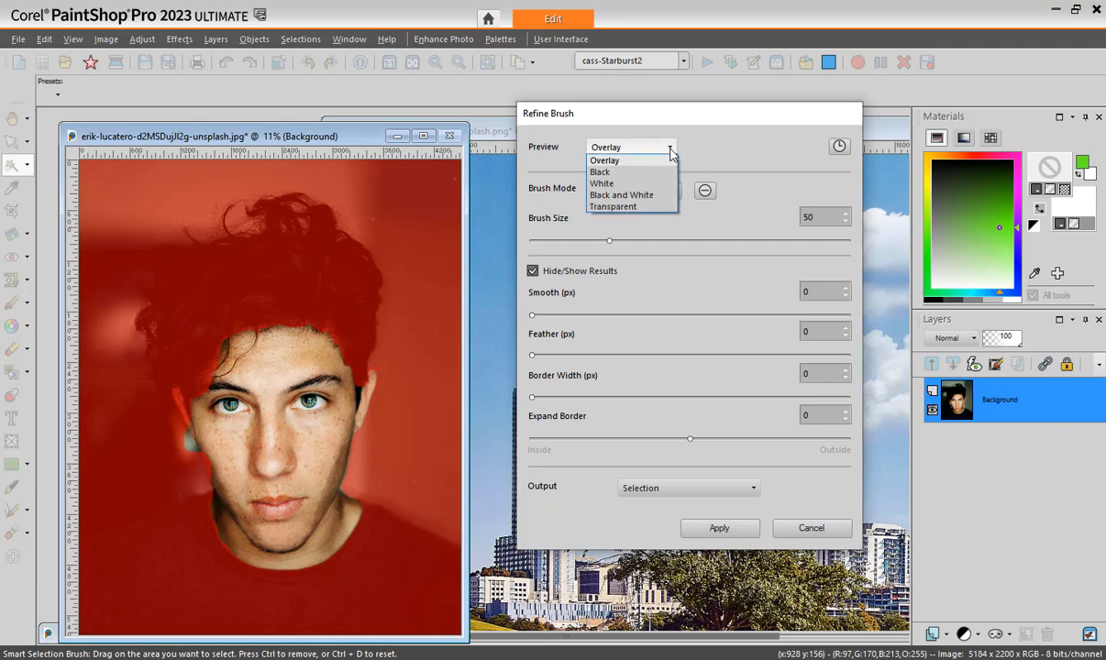
{"action": "left_click", "coordinate": [661, 173]}
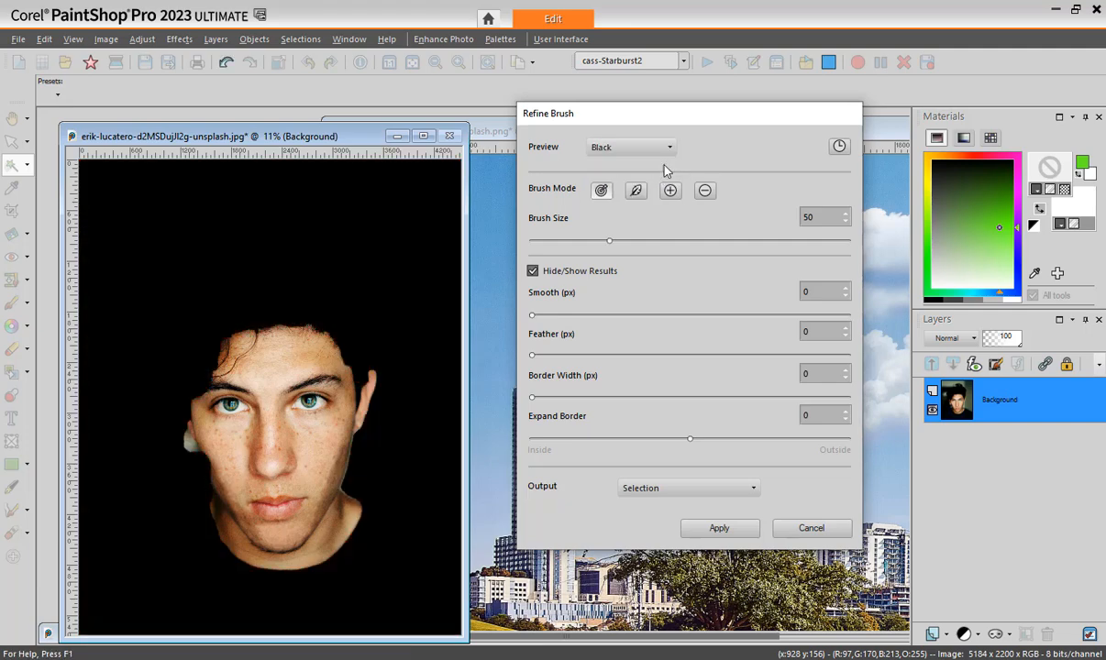
{"action": "left_click", "coordinate": [669, 147]}
{"action": "left_click", "coordinate": [664, 181]}
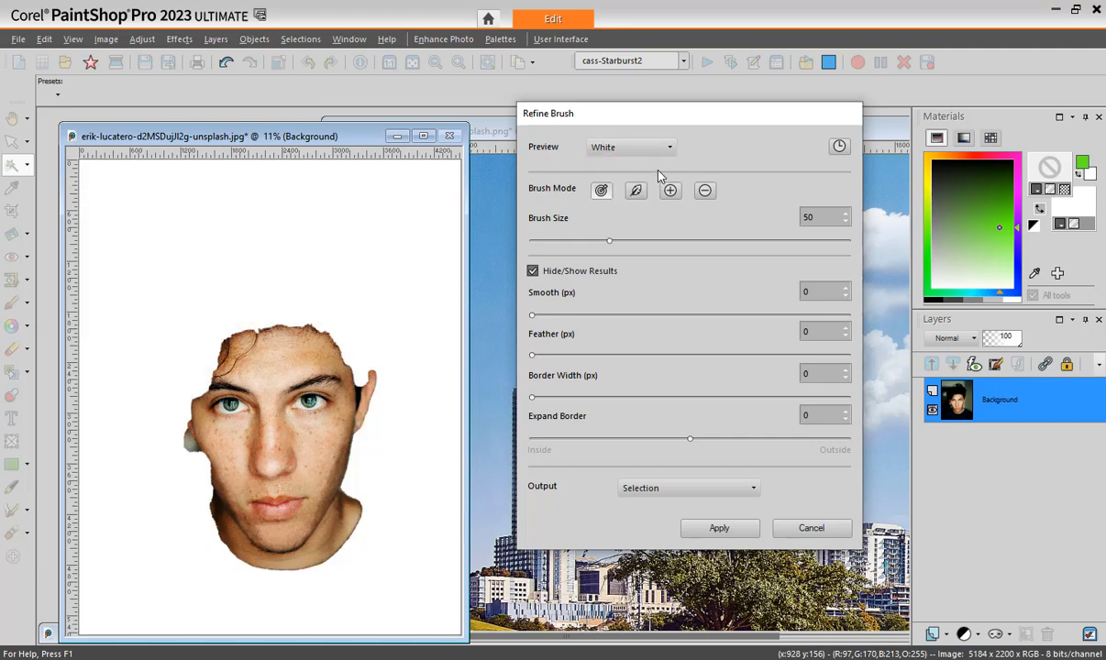
{"action": "left_click", "coordinate": [670, 149]}
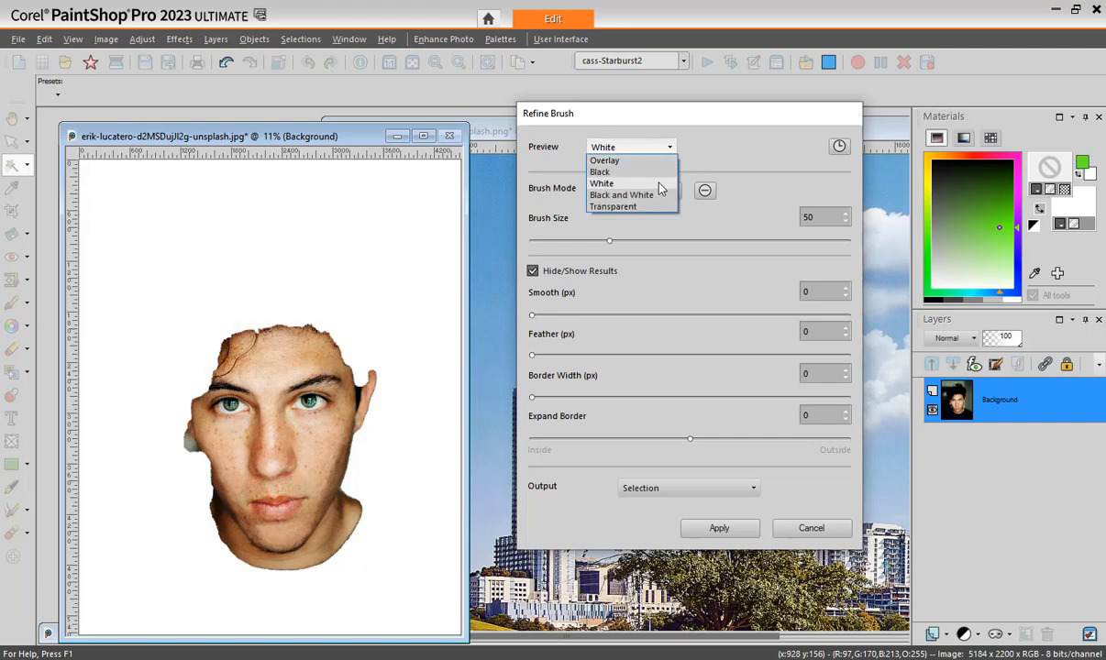
{"action": "left_click", "coordinate": [657, 196]}
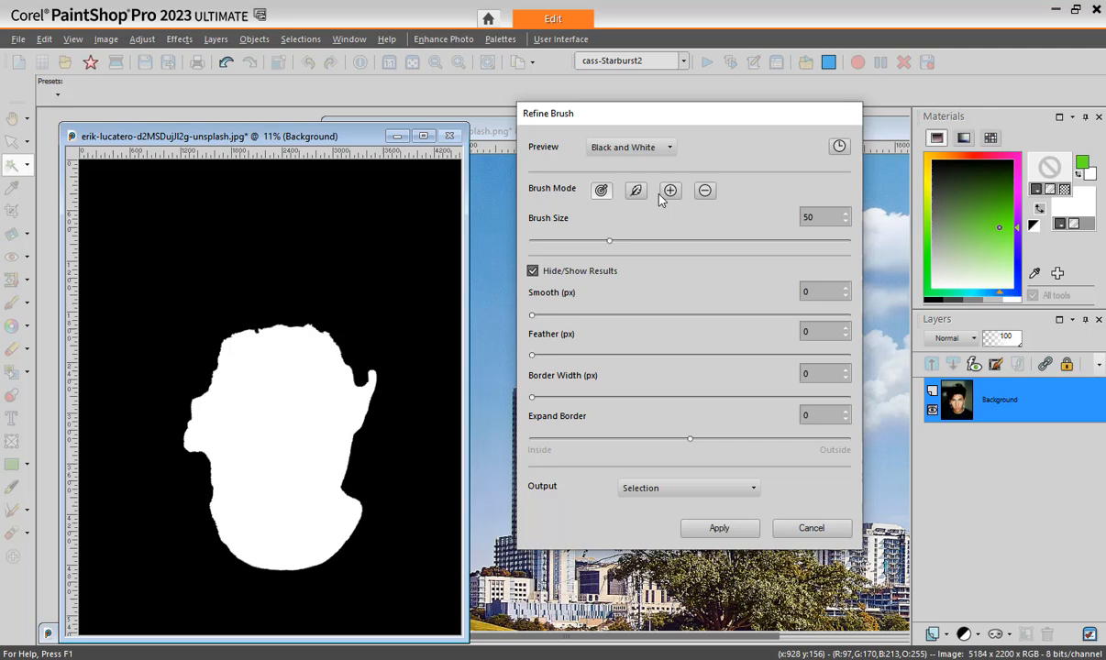
{"action": "left_click", "coordinate": [663, 148]}
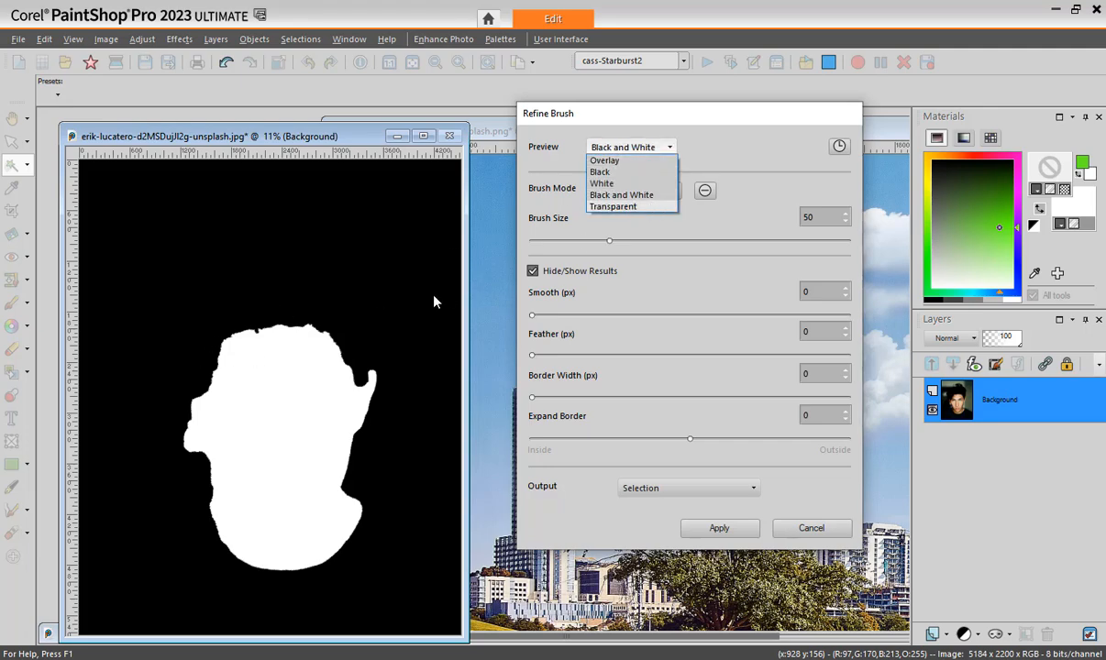
{"action": "left_click", "coordinate": [637, 207]}
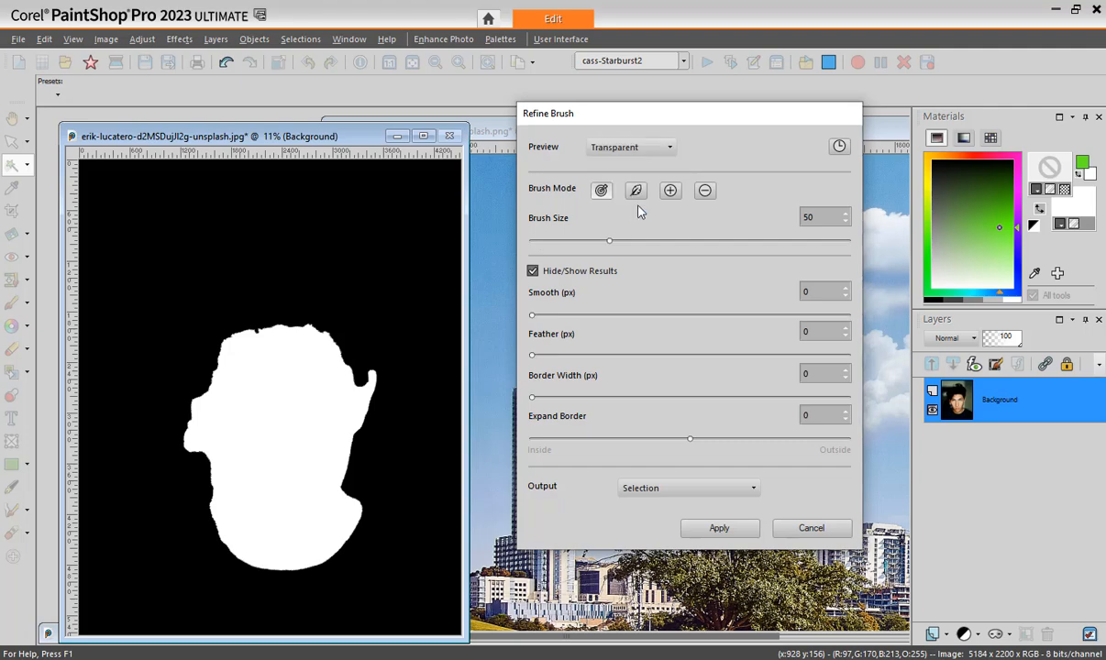
{"action": "left_click", "coordinate": [672, 149]}
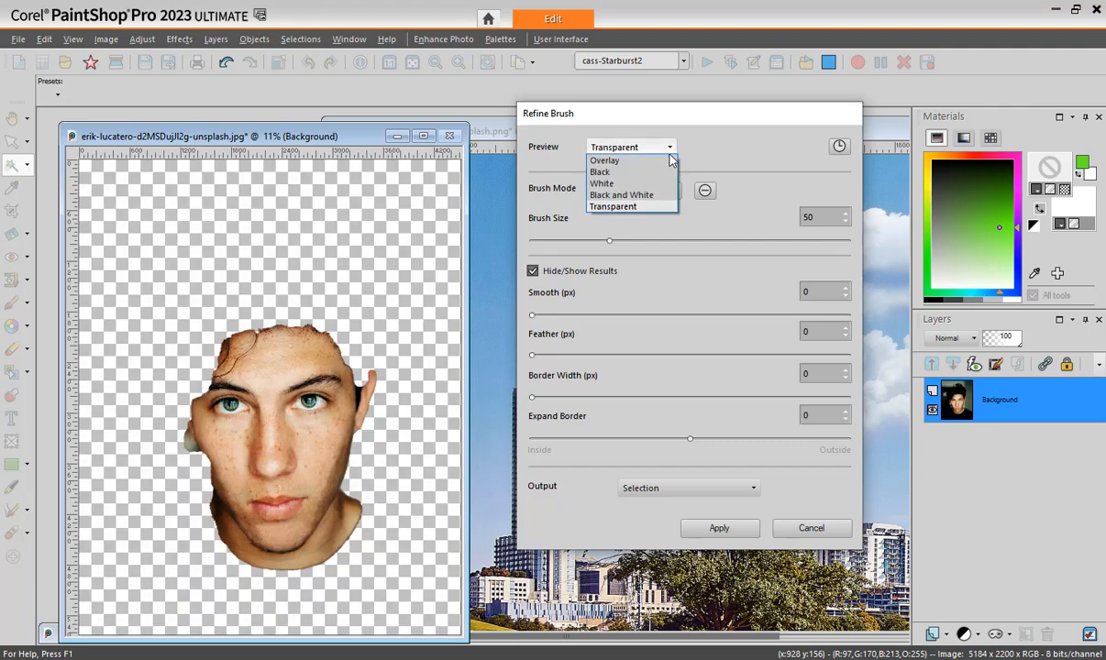
{"action": "left_click", "coordinate": [658, 161]}
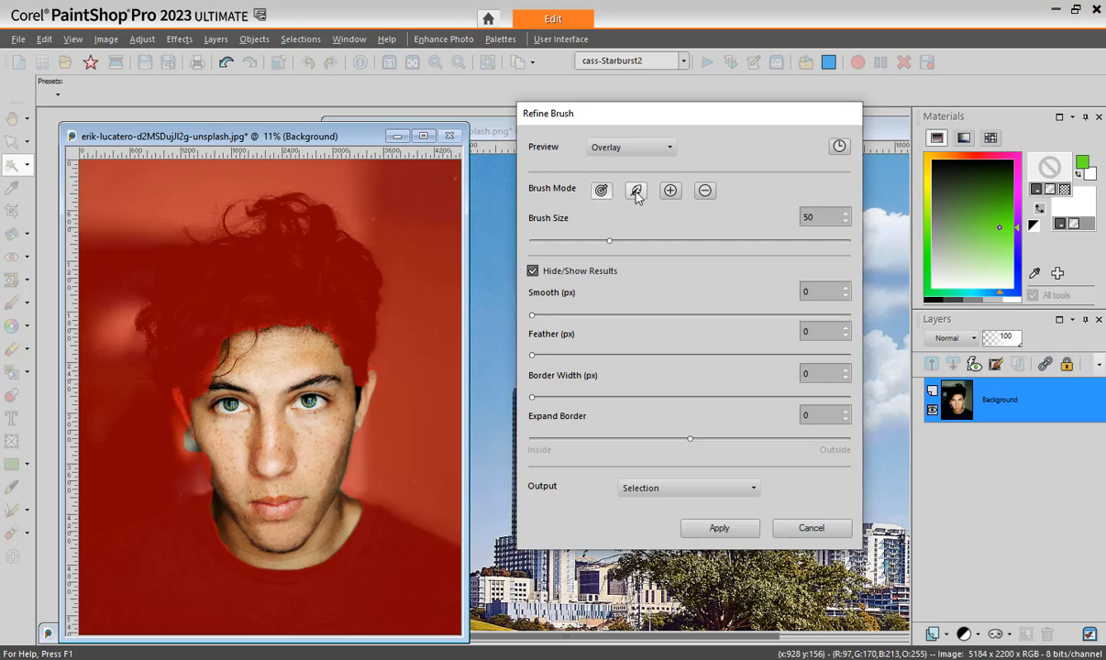
Brush the selection edge beside the ear in feather brush mode at size 139, and raise the brush size to 180
{"action": "left_click", "coordinate": [636, 193]}
{"action": "left_click_drag", "start_coordinate": [609, 241], "coordinate": [646, 241]}
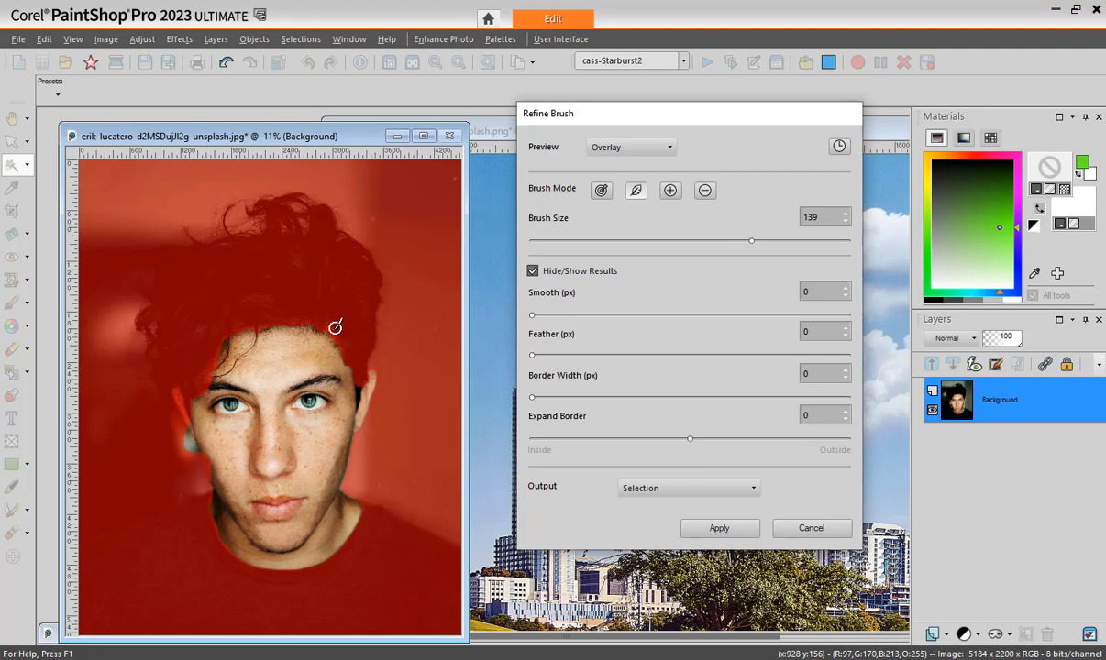
{"action": "left_click", "coordinate": [637, 192]}
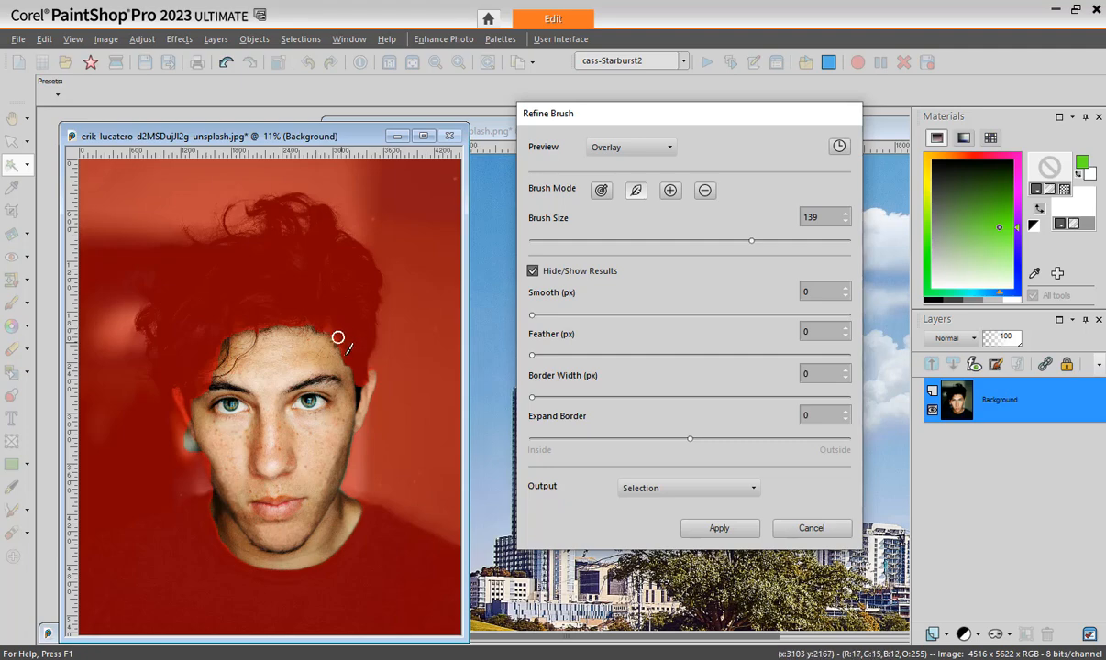
{"action": "left_click_drag", "start_coordinate": [356, 389], "coordinate": [356, 390]}
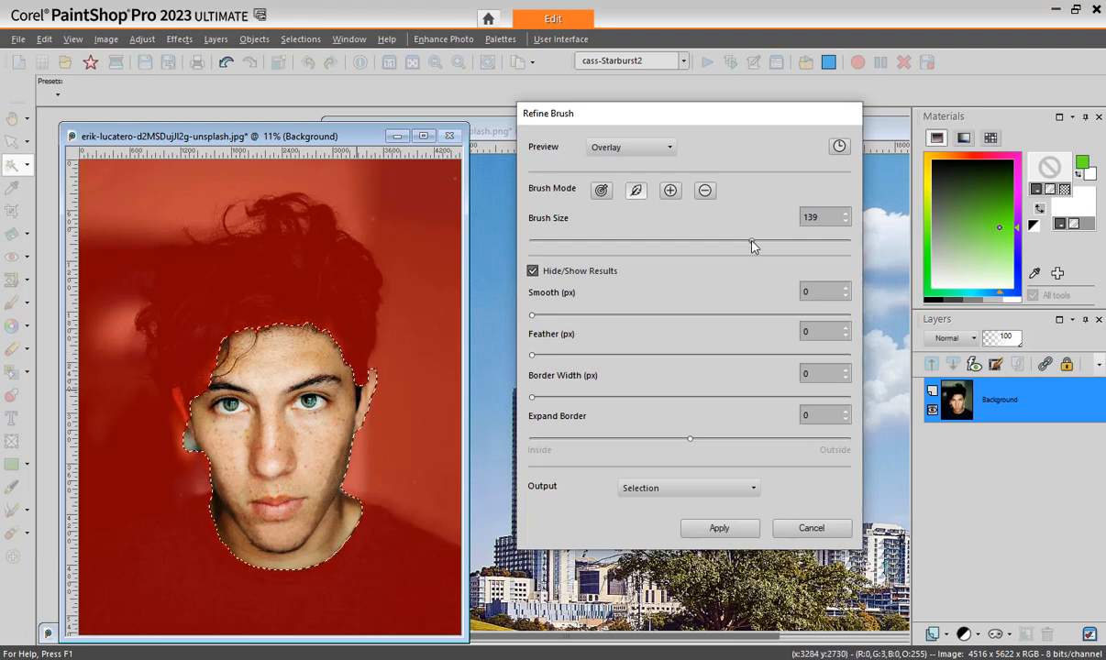
{"action": "left_click_drag", "start_coordinate": [753, 241], "coordinate": [795, 243]}
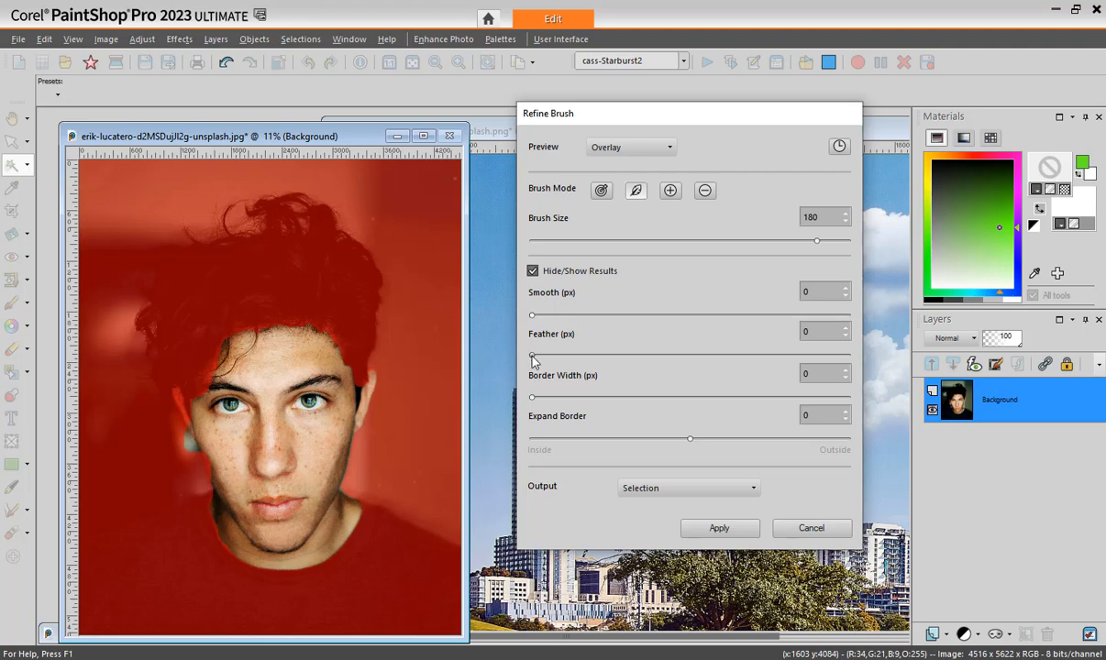
Try refining the selection with Feather 48 px, Smooth 13 px and Expand Border -23, and discard the refinement
{"action": "left_click_drag", "start_coordinate": [533, 357], "coordinate": [575, 360]}
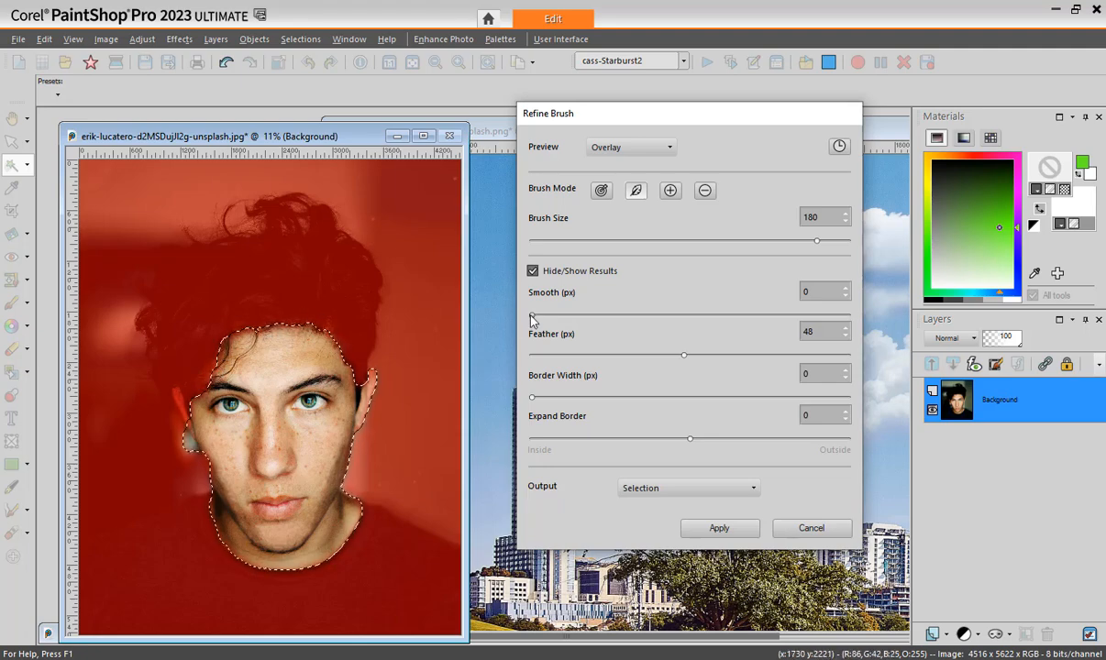
{"action": "left_click_drag", "start_coordinate": [532, 315], "coordinate": [573, 317]}
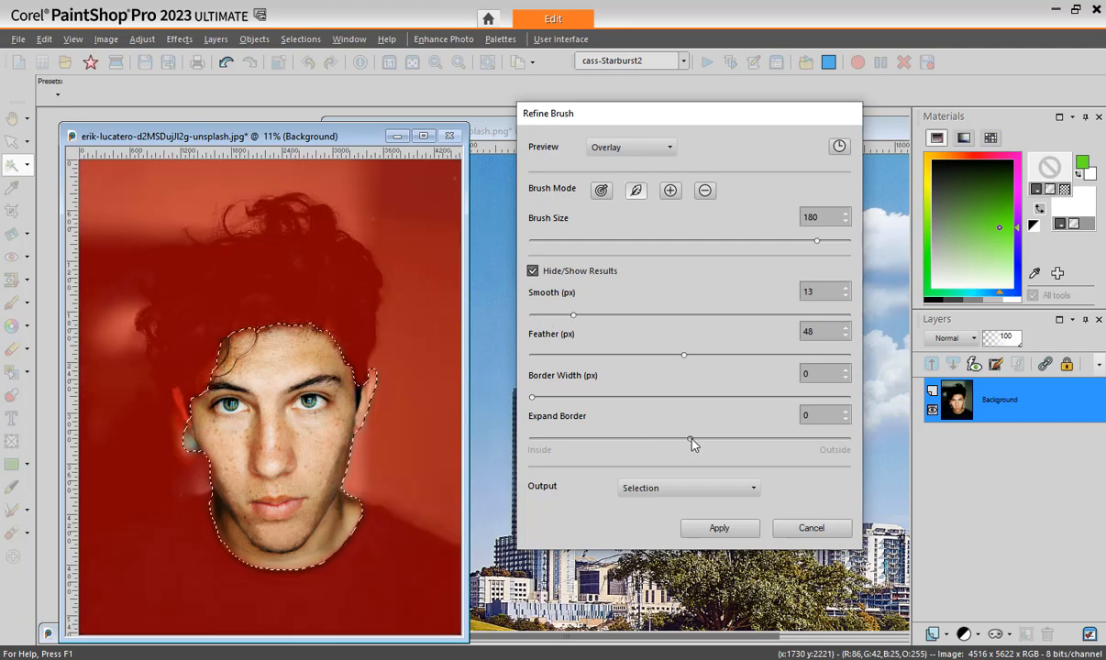
{"action": "left_click_drag", "start_coordinate": [690, 439], "coordinate": [652, 439]}
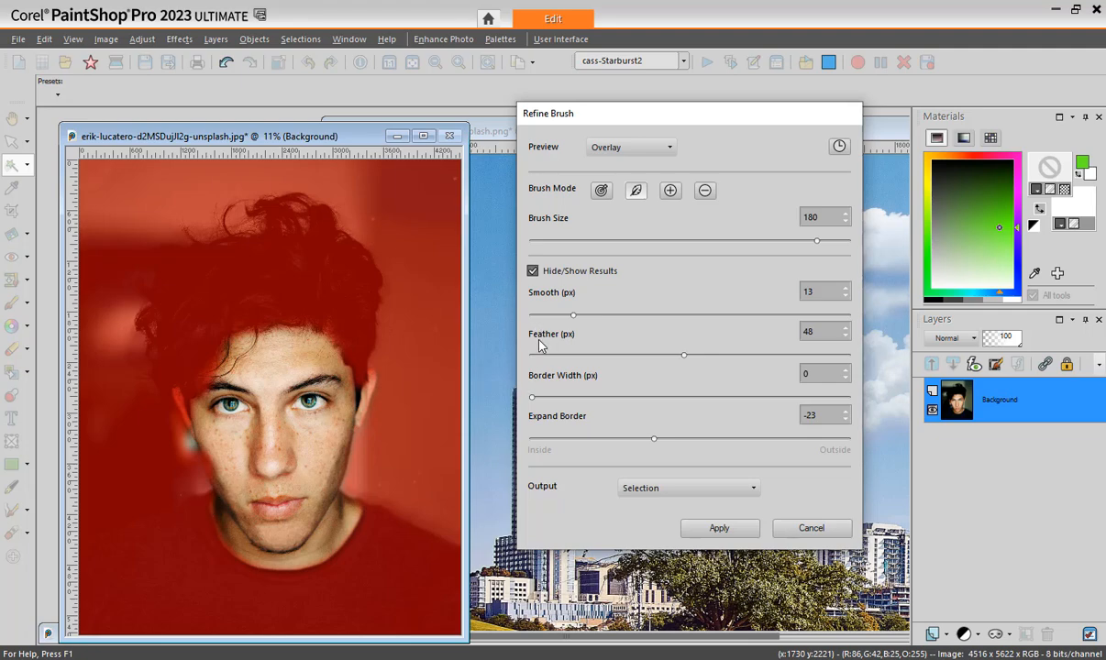
{"action": "left_click", "coordinate": [798, 530]}
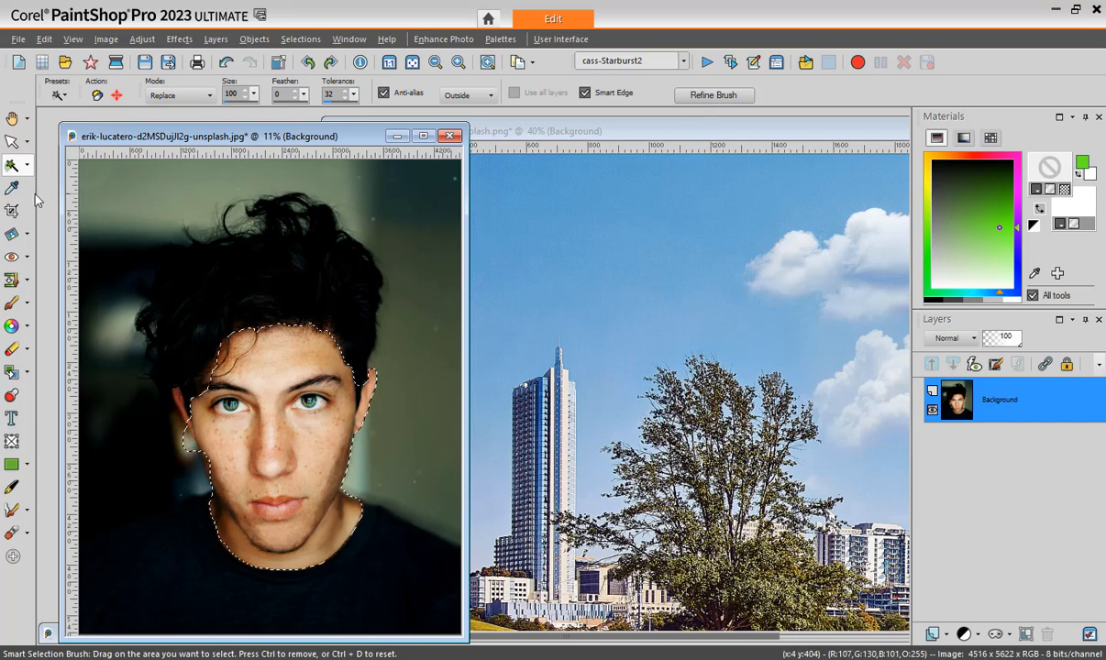
Clear the face selection and draw a circular selection over the man's face with the Selection tool
{"action": "key", "text": "ctrl"}
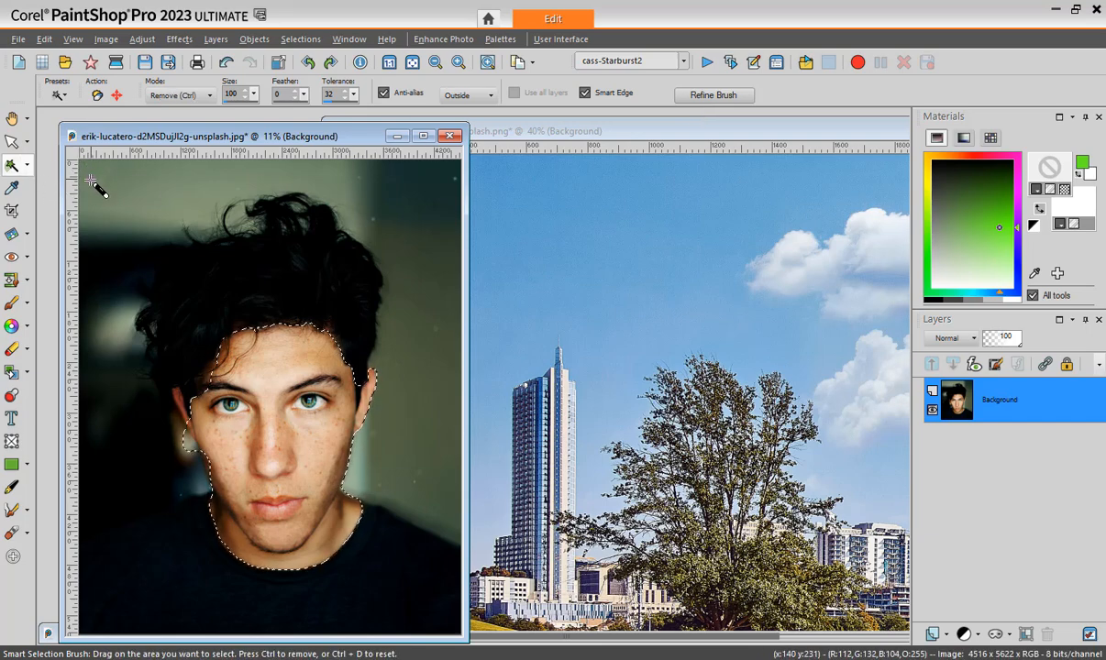
{"action": "key", "text": "ctrl+d"}
{"action": "left_click", "coordinate": [26, 165]}
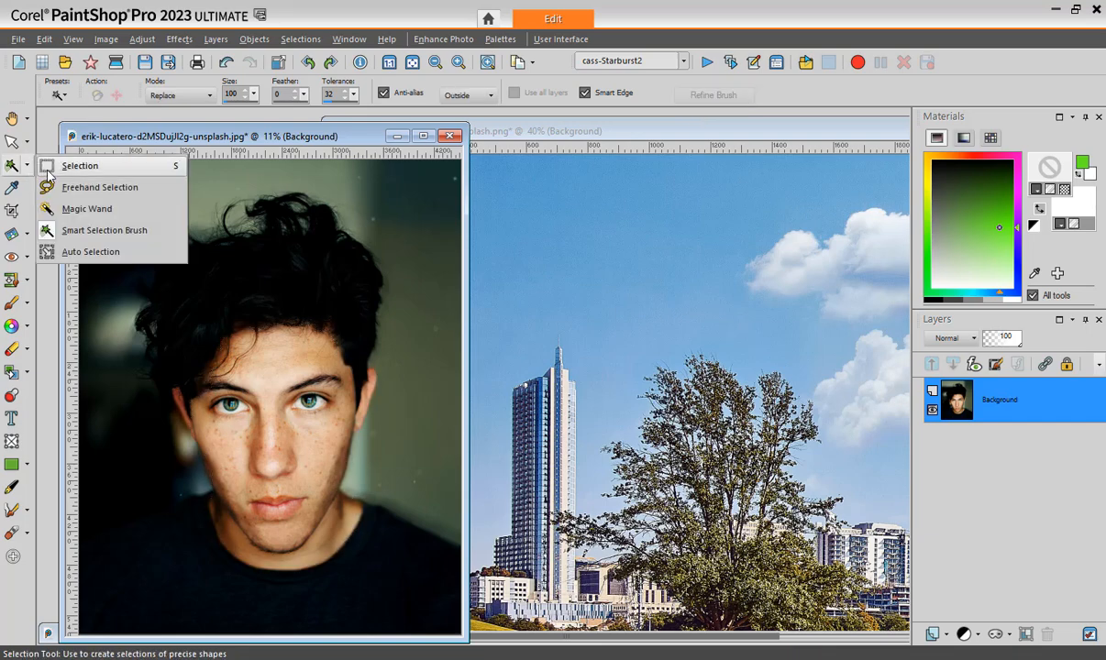
{"action": "left_click", "coordinate": [79, 166]}
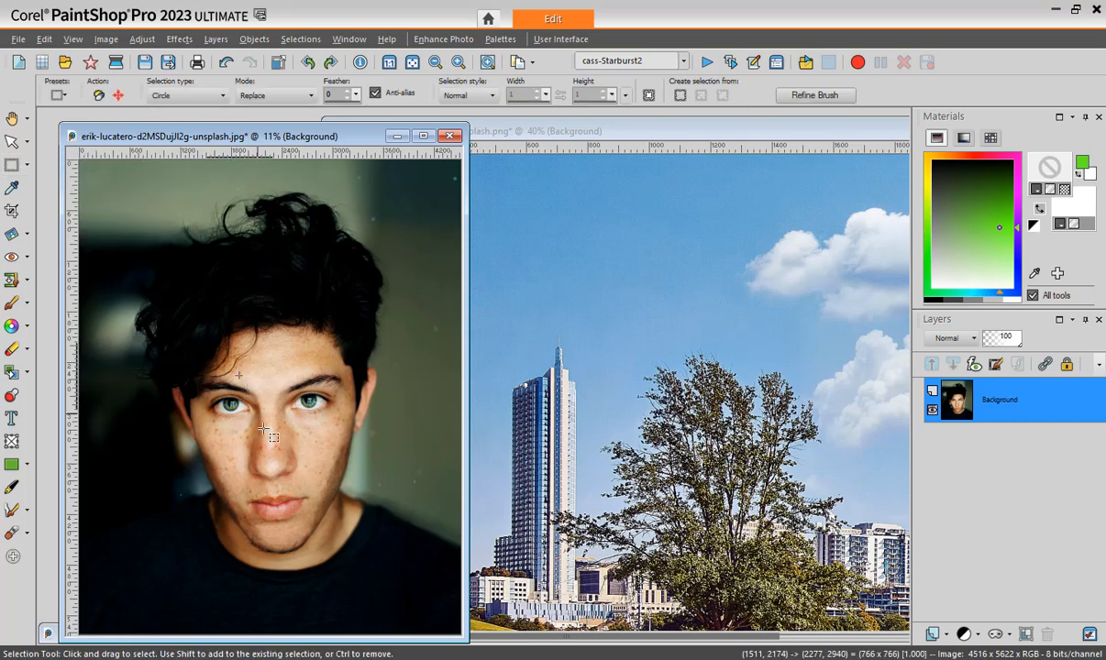
{"action": "left_click_drag", "start_coordinate": [264, 429], "coordinate": [293, 488]}
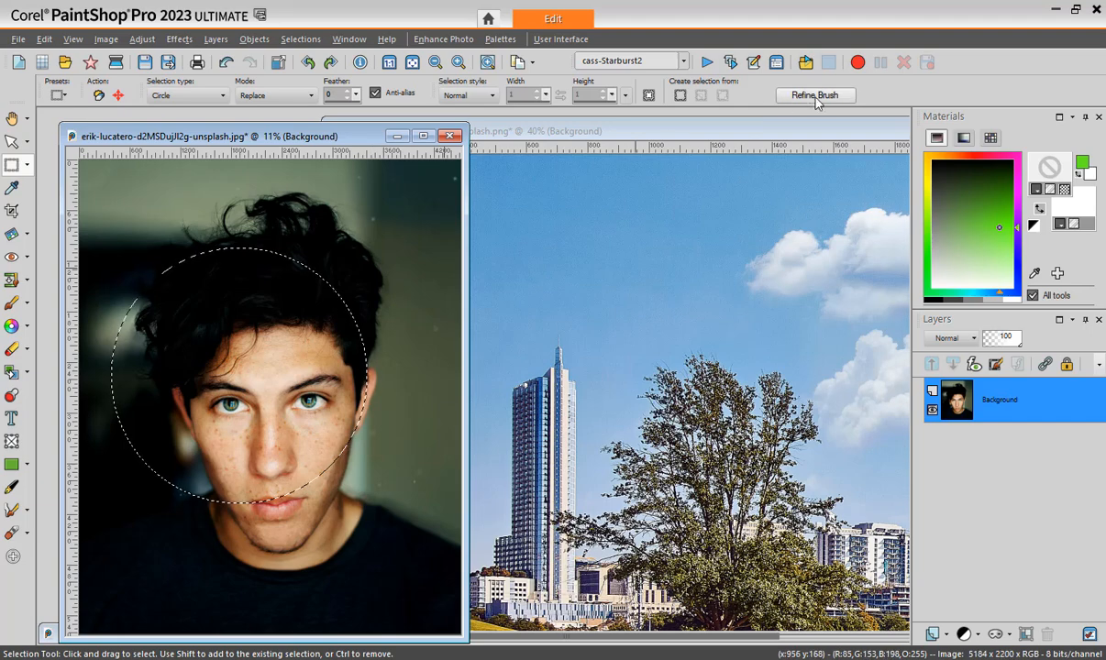
Outline the man's head and neck with a closed Freehand Selection using the Edge Seeker type
{"action": "left_click", "coordinate": [27, 165]}
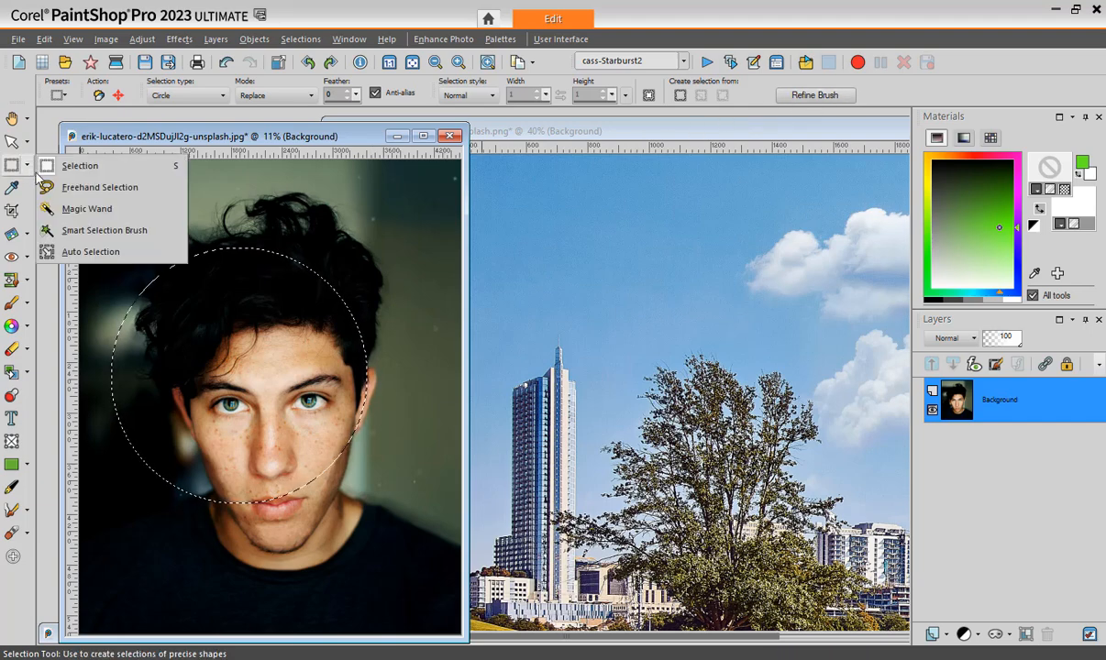
{"action": "left_click", "coordinate": [86, 190]}
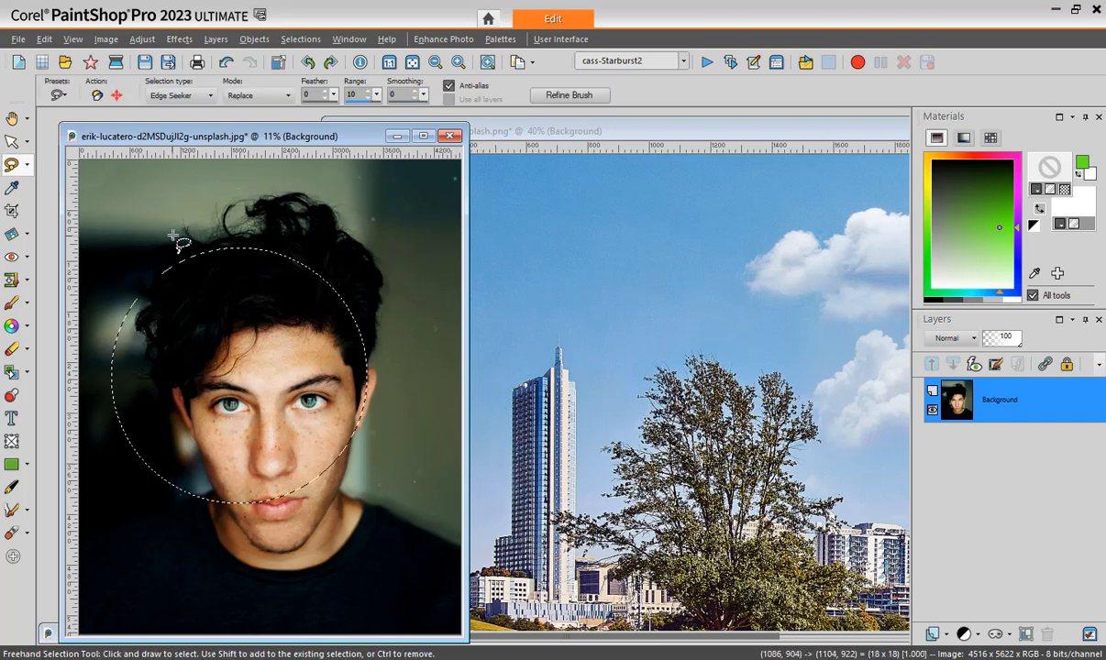
{"action": "left_click", "coordinate": [200, 227]}
{"action": "left_click", "coordinate": [316, 203]}
{"action": "left_click", "coordinate": [374, 256]}
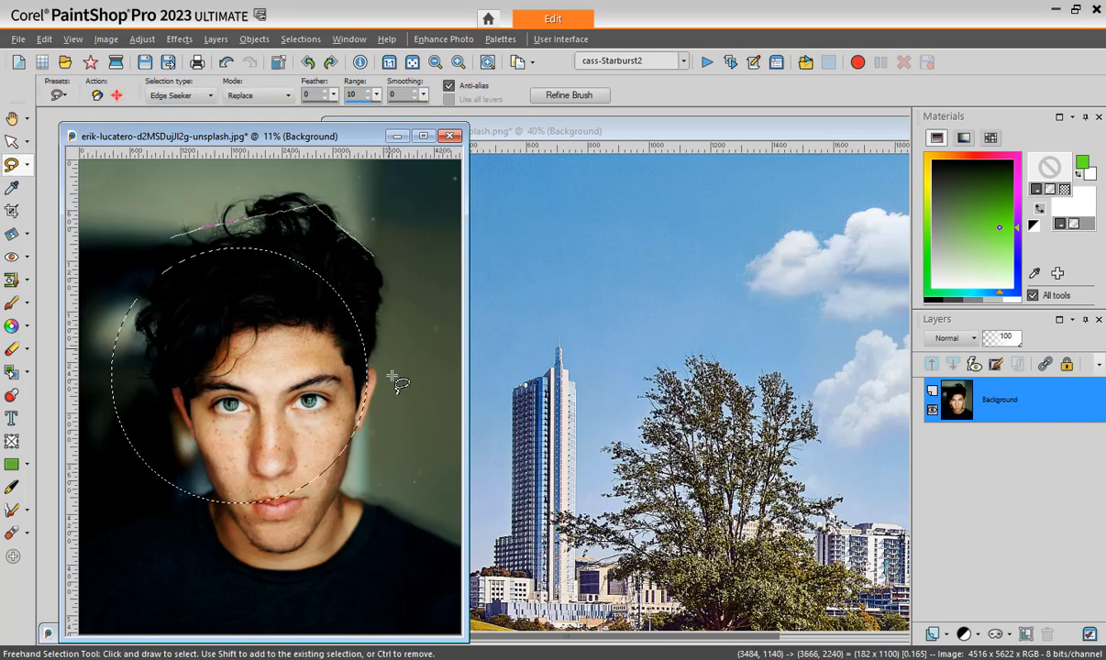
{"action": "left_click", "coordinate": [396, 458]}
{"action": "left_click", "coordinate": [341, 543]}
{"action": "left_click", "coordinate": [257, 570]}
{"action": "left_click", "coordinate": [161, 539]}
{"action": "left_click", "coordinate": [114, 458]}
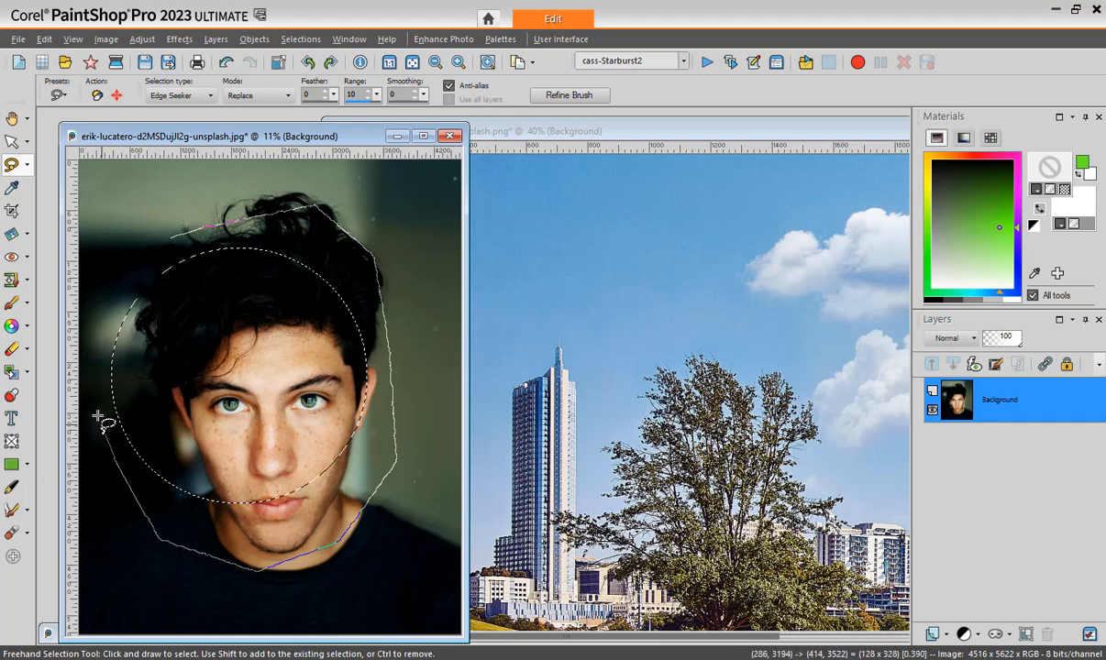
{"action": "left_click", "coordinate": [89, 362]}
{"action": "left_click", "coordinate": [115, 290]}
{"action": "left_click", "coordinate": [172, 250]}
{"action": "double_click", "coordinate": [176, 239]}
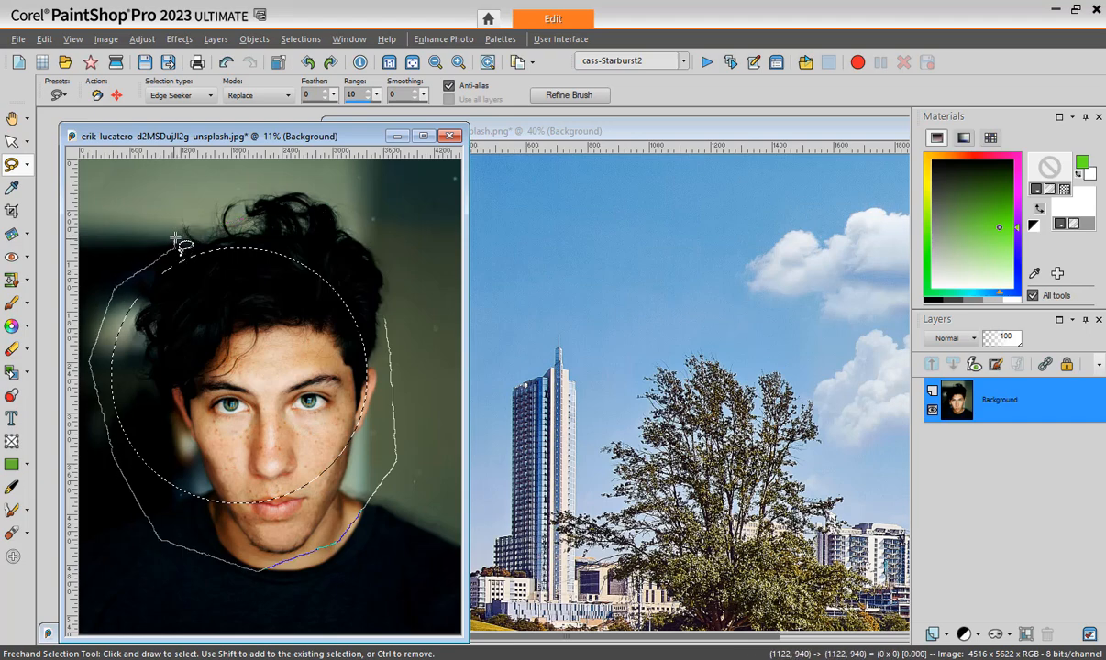